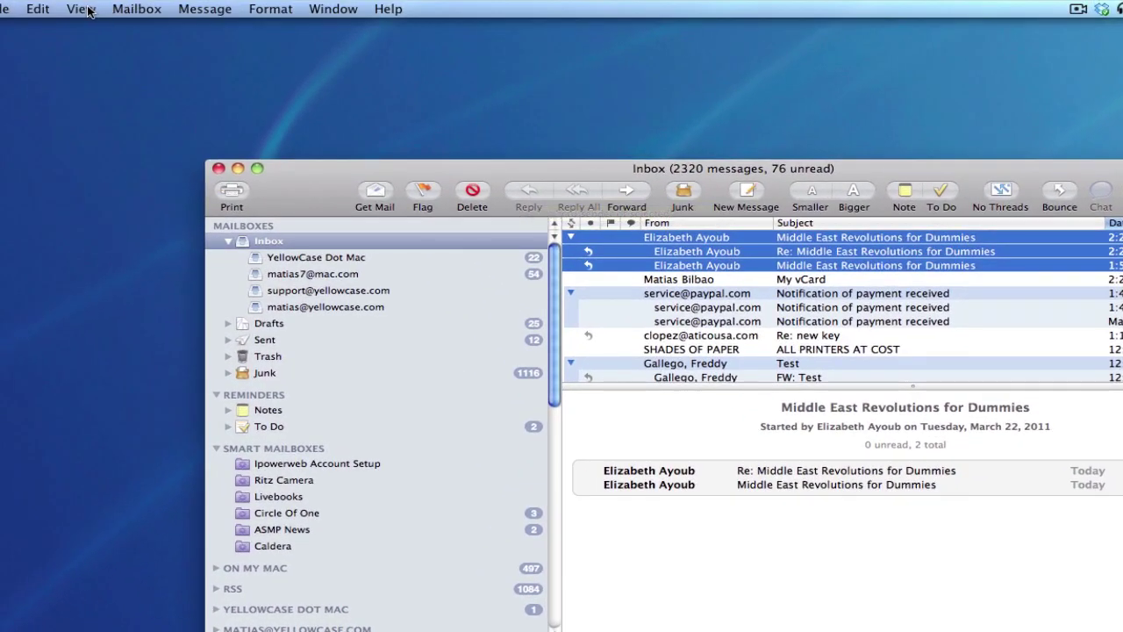
Open the toolbar customization sheet via View > Customize Toolbar…
{"action": "left_click", "coordinate": [81, 9]}
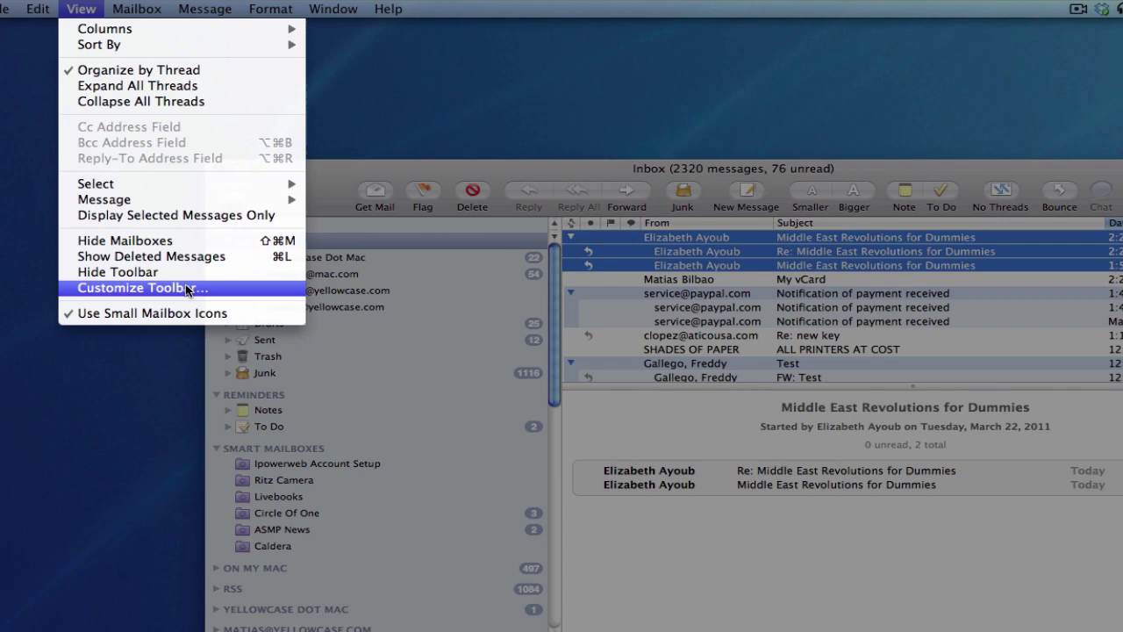
{"action": "left_click", "coordinate": [187, 289]}
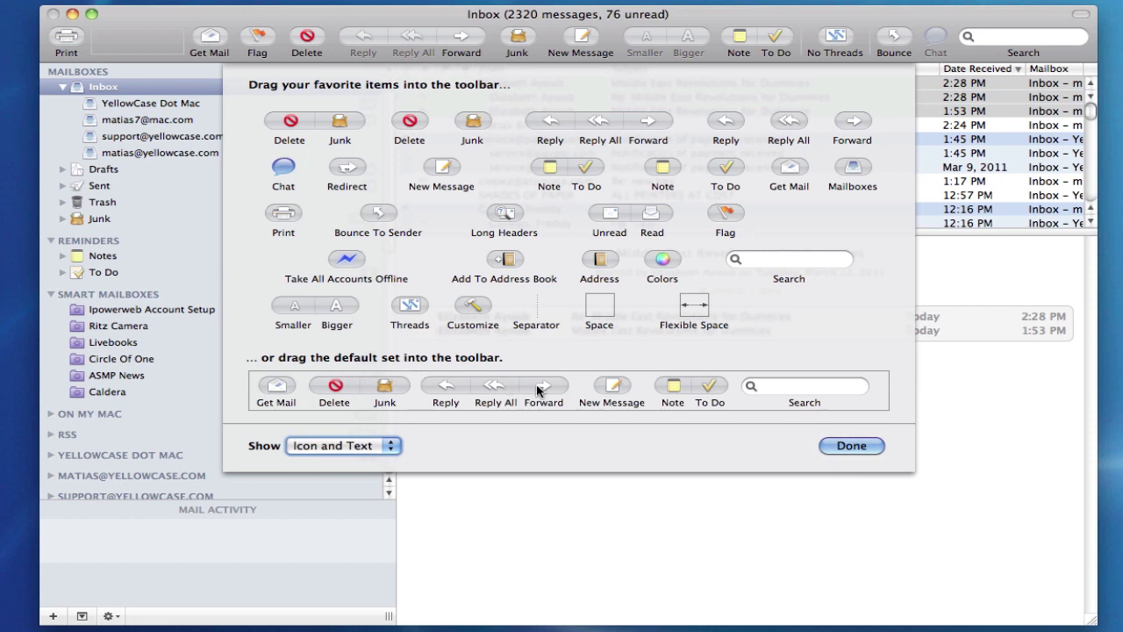
Restore the default toolbar set, try Icon Only and Text Only, then settle on Icon and Text
{"action": "left_click_drag", "start_coordinate": [537, 393], "coordinate": [505, 47]}
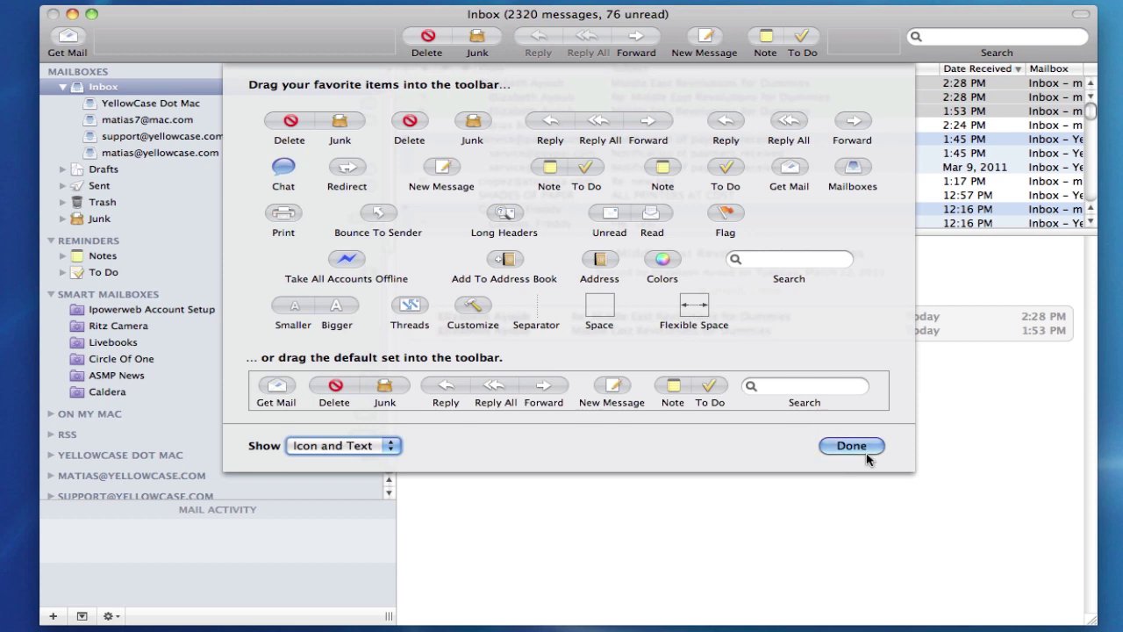
{"action": "left_click", "coordinate": [386, 446]}
{"action": "left_click", "coordinate": [369, 457]}
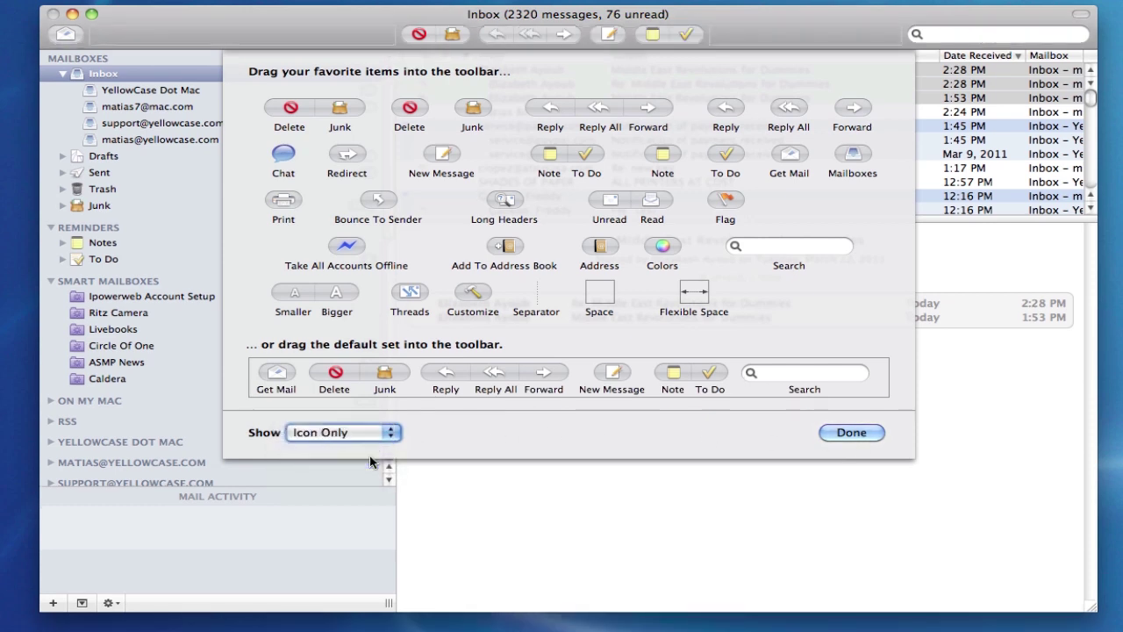
{"action": "left_click", "coordinate": [365, 436]}
{"action": "left_click", "coordinate": [362, 449]}
{"action": "left_click", "coordinate": [355, 419]}
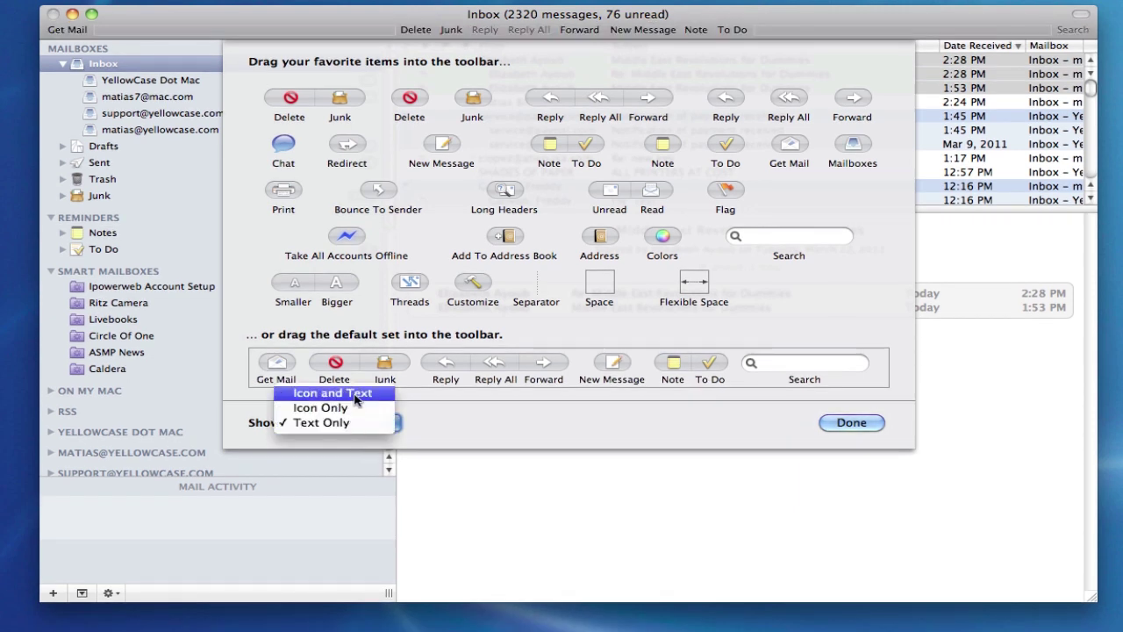
{"action": "left_click", "coordinate": [355, 397]}
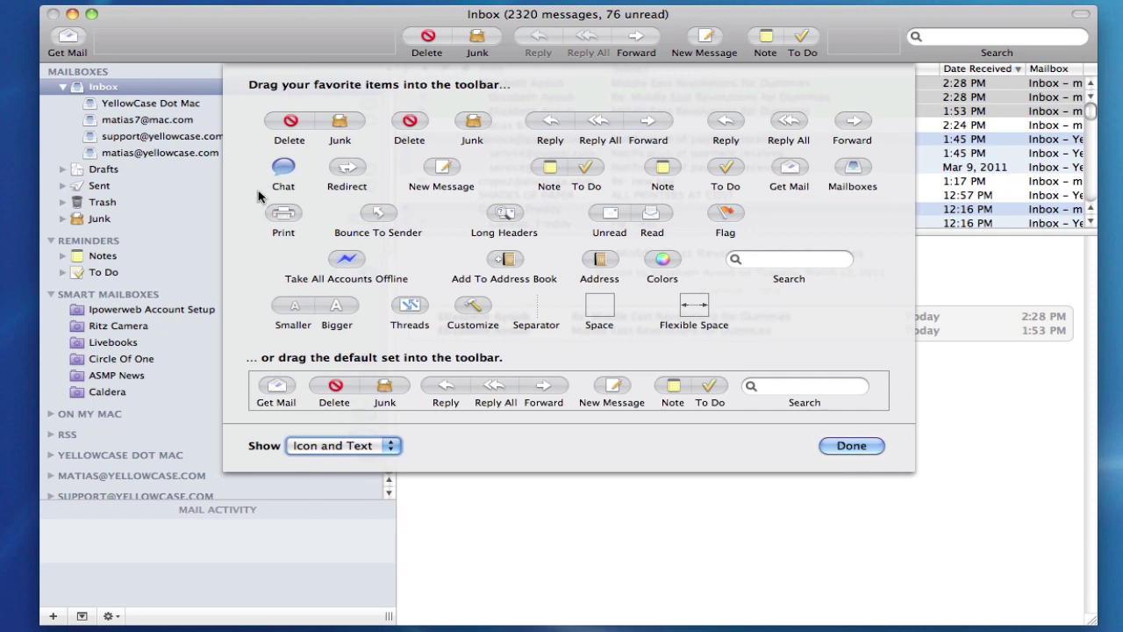
Reorder the toolbar: Delete/Junk beside Get Mail, then New Message, Note/To Do and the Reply group
{"action": "left_click_drag", "start_coordinate": [471, 44], "coordinate": [169, 44]}
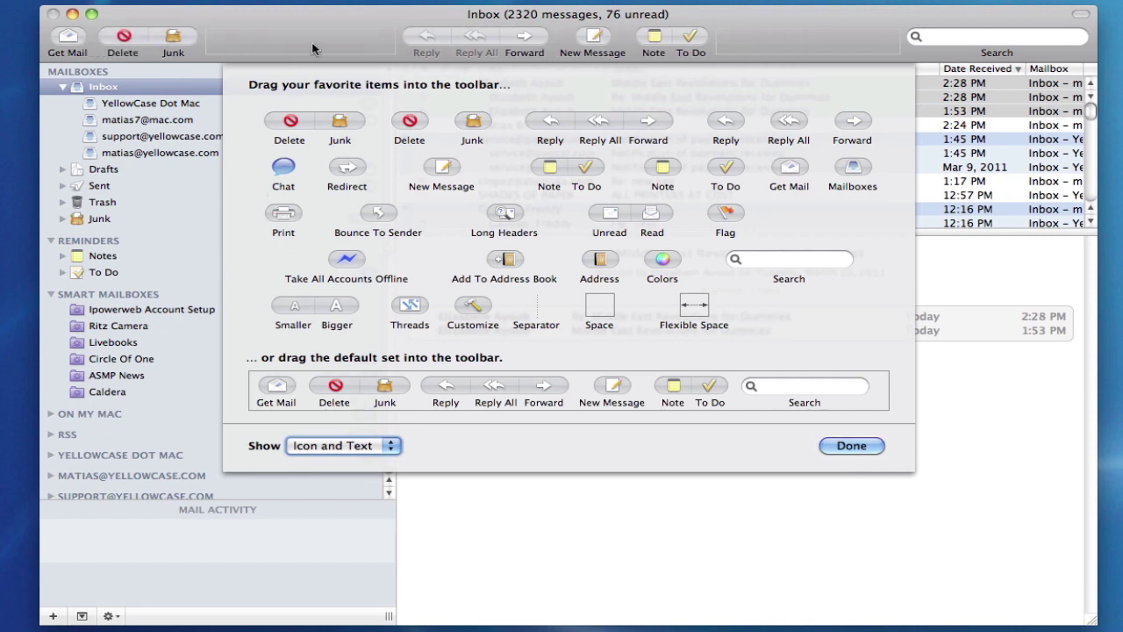
{"action": "left_click_drag", "start_coordinate": [478, 44], "coordinate": [784, 39]}
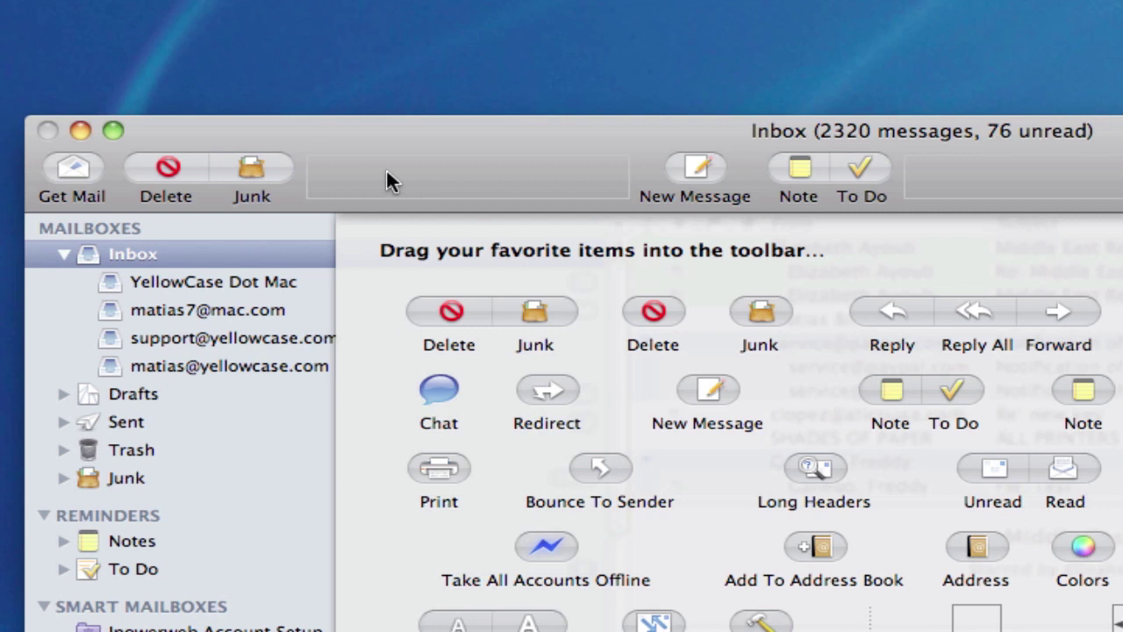
{"action": "left_click_drag", "start_coordinate": [390, 180], "coordinate": [709, 183]}
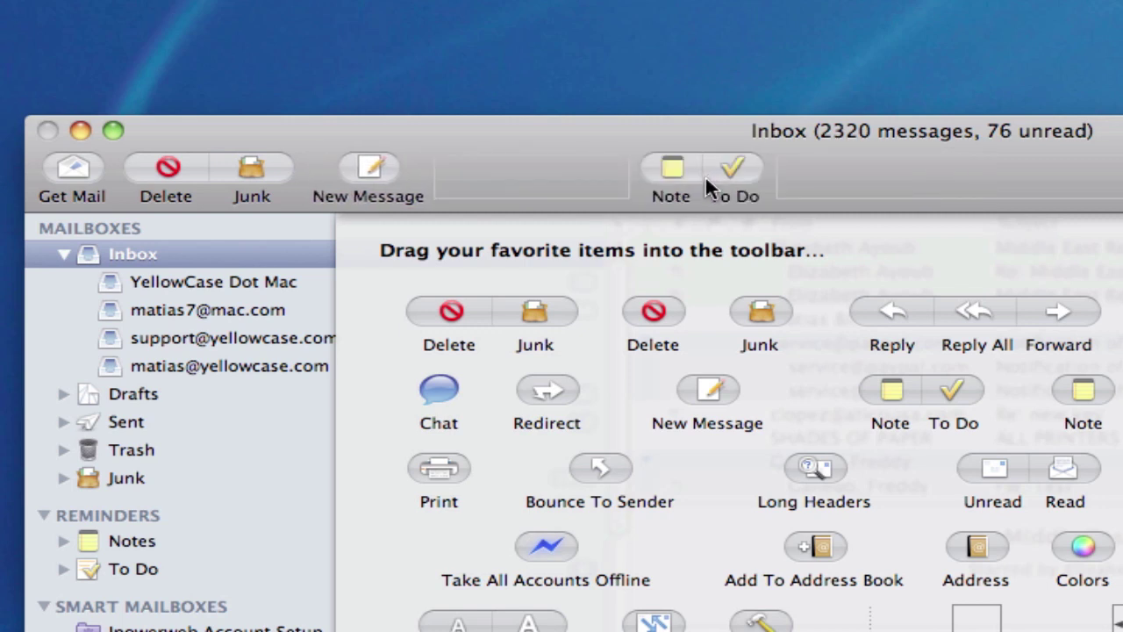
{"action": "mouse_move", "coordinate": [1033, 196]}
{"action": "left_mouse_down"}
{"action": "mouse_move", "coordinate": [351, 185]}
{"action": "mouse_move", "coordinate": [171, 168]}
{"action": "left_mouse_up"}
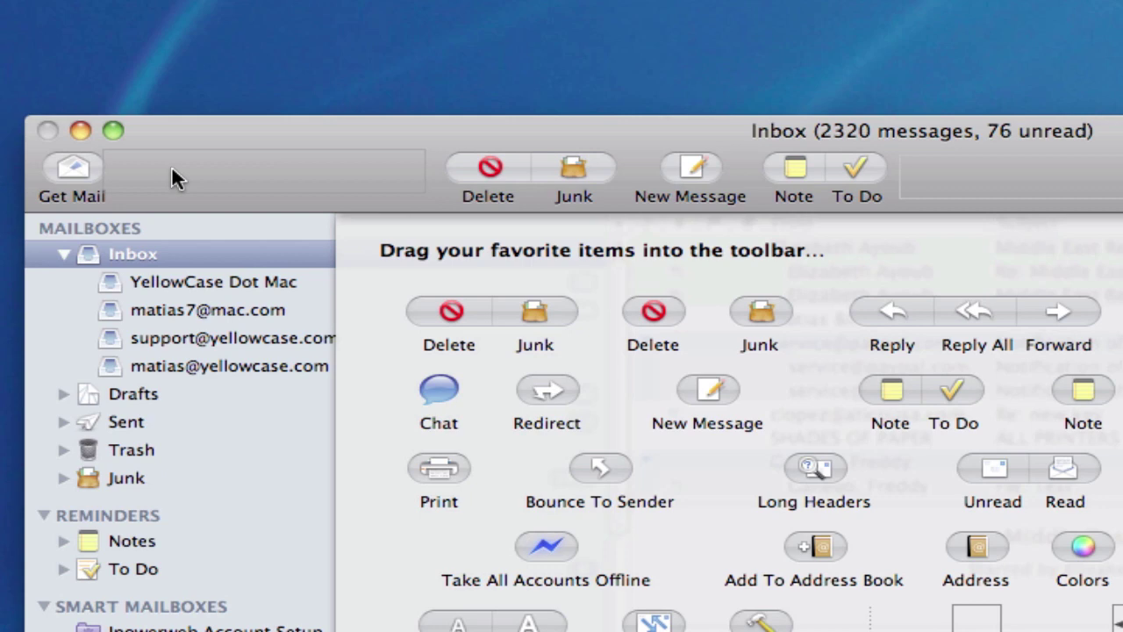
Widen the flexible space after Get Mail and add a blank space between toolbar groups
{"action": "left_click_drag", "start_coordinate": [171, 178], "coordinate": [171, 178]}
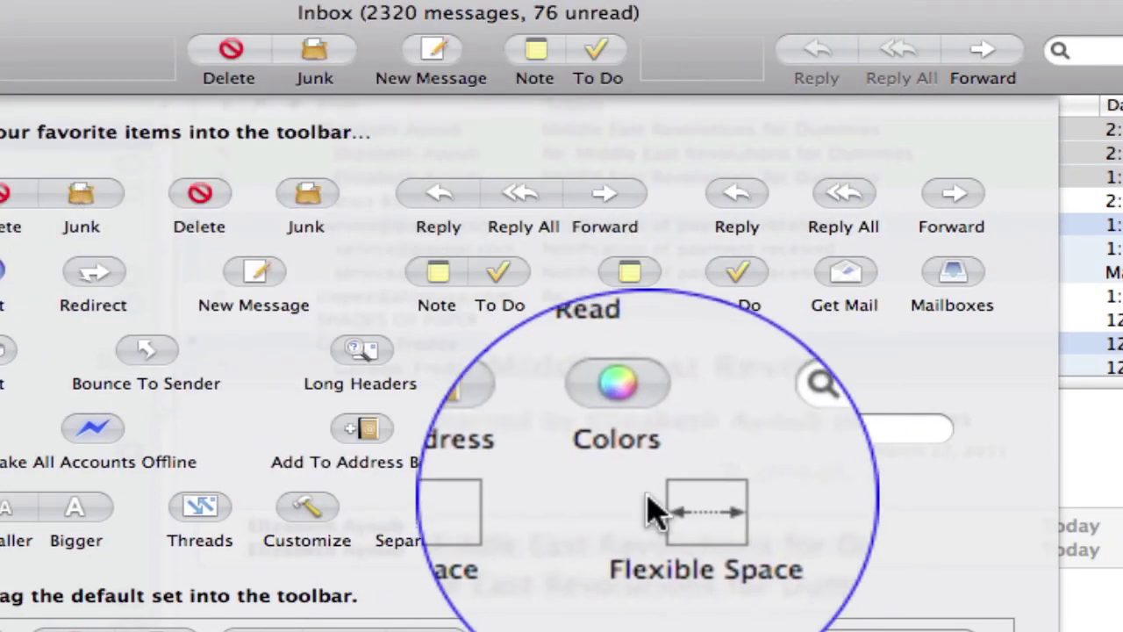
{"action": "left_click_drag", "start_coordinate": [523, 507], "coordinate": [393, 69]}
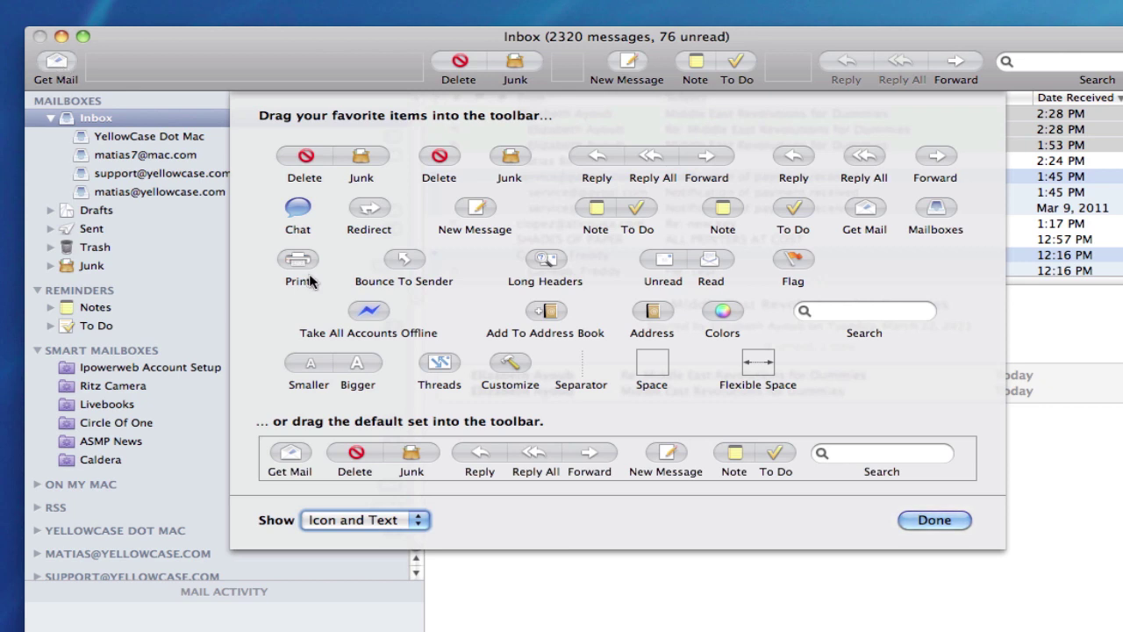
Add Print before Get Mail, Smaller/Bigger after Forward, and No Threads before the Reply group
{"action": "left_click_drag", "start_coordinate": [305, 272], "coordinate": [48, 64]}
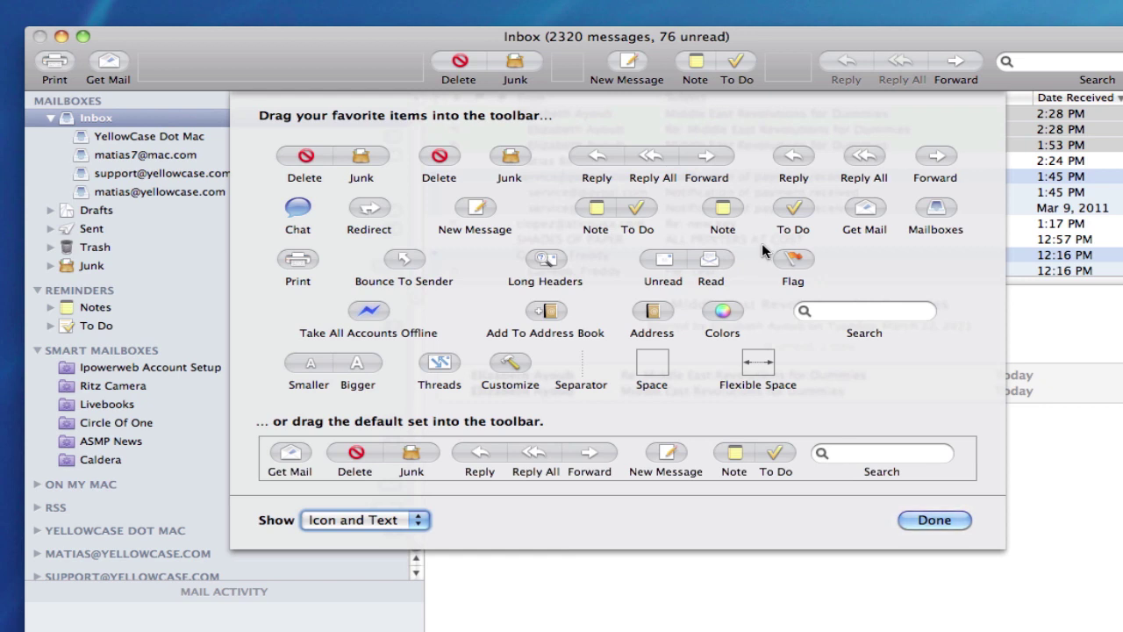
{"action": "left_click_drag", "start_coordinate": [334, 363], "coordinate": [986, 68]}
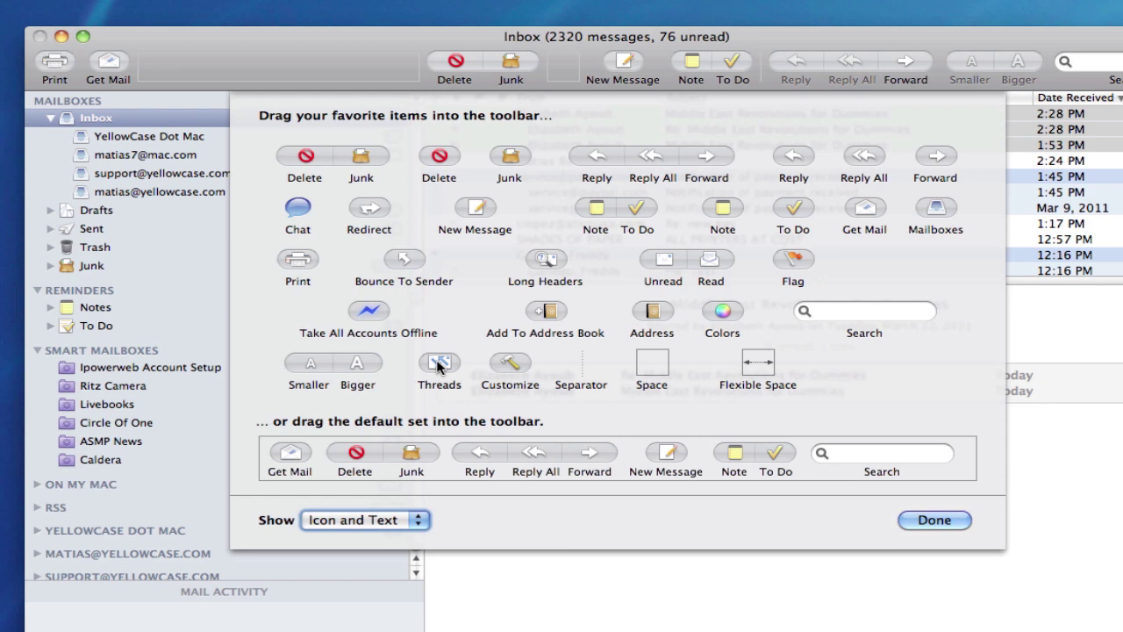
{"action": "left_click_drag", "start_coordinate": [439, 367], "coordinate": [765, 74]}
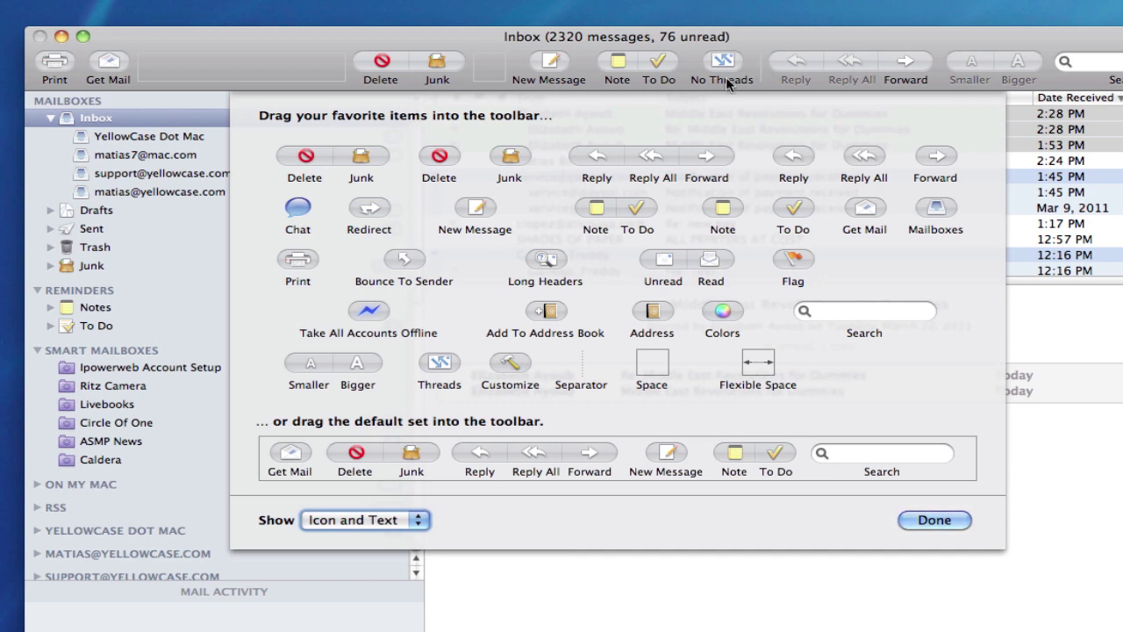
Add Bounce, Redirect, a space before No Threads, and Flag beside Delete/Junk, then click Done
{"action": "left_click_drag", "start_coordinate": [408, 262], "coordinate": [672, 66]}
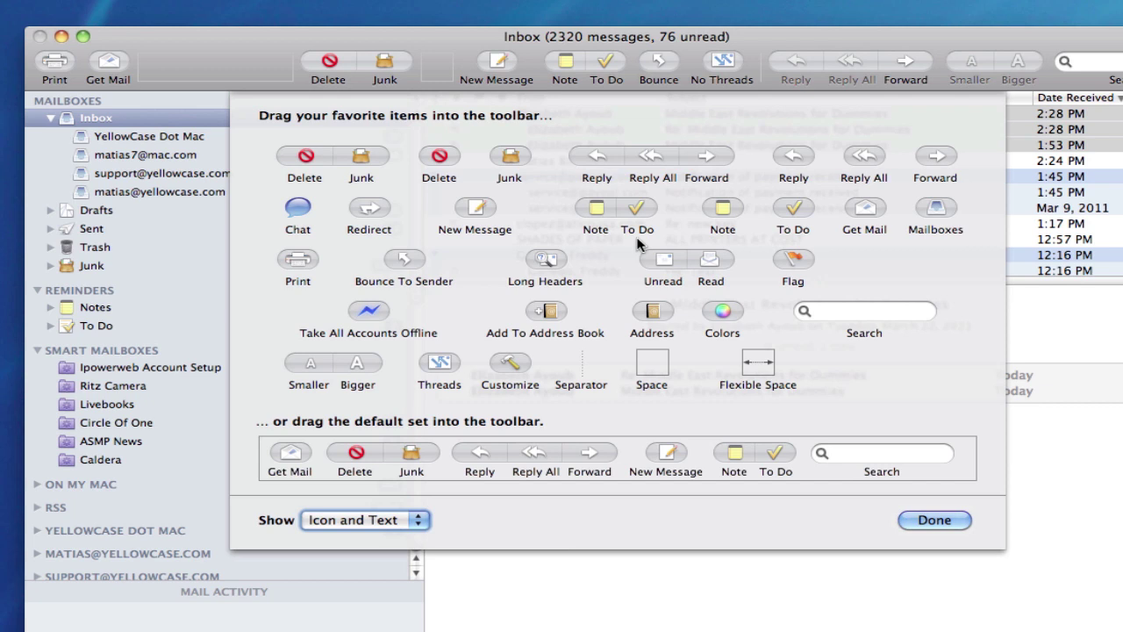
{"action": "mouse_move", "coordinate": [370, 211]}
{"action": "left_mouse_down"}
{"action": "mouse_move", "coordinate": [670, 105]}
{"action": "mouse_move", "coordinate": [660, 66]}
{"action": "left_mouse_up"}
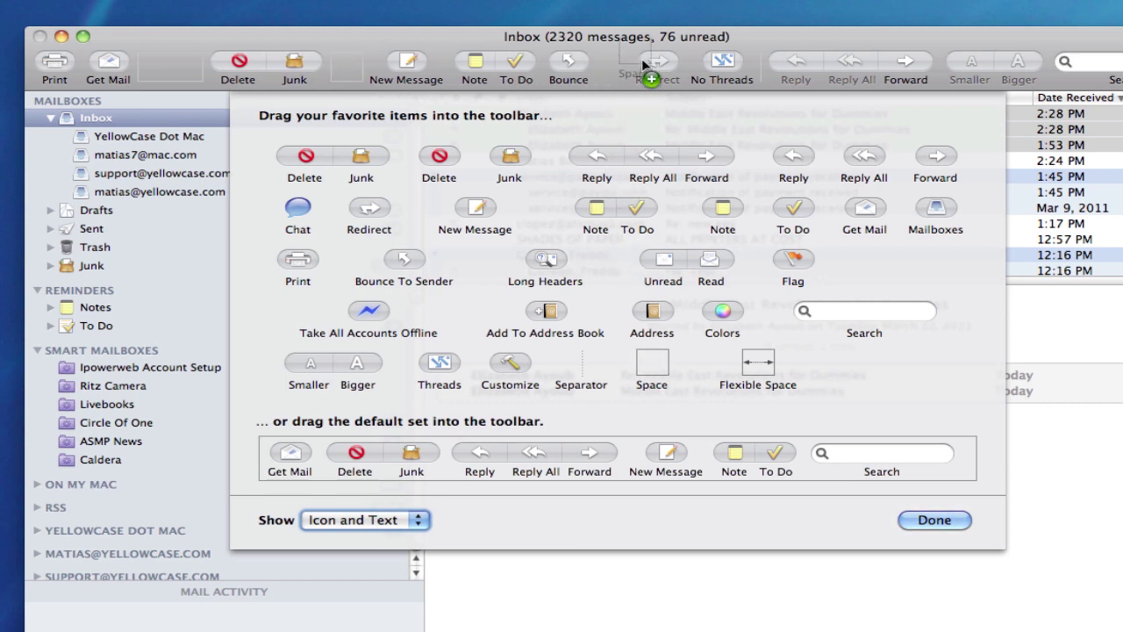
{"action": "left_click_drag", "start_coordinate": [627, 200], "coordinate": [688, 68]}
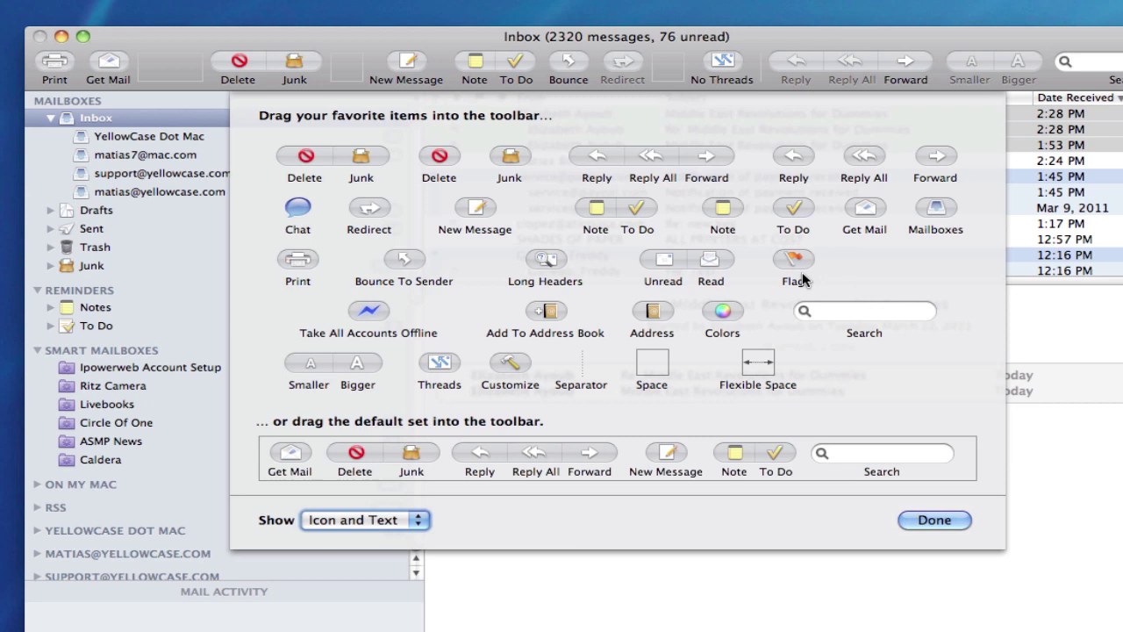
{"action": "mouse_move", "coordinate": [793, 258]}
{"action": "left_mouse_down"}
{"action": "mouse_move", "coordinate": [411, 83]}
{"action": "mouse_move", "coordinate": [289, 62]}
{"action": "left_mouse_up"}
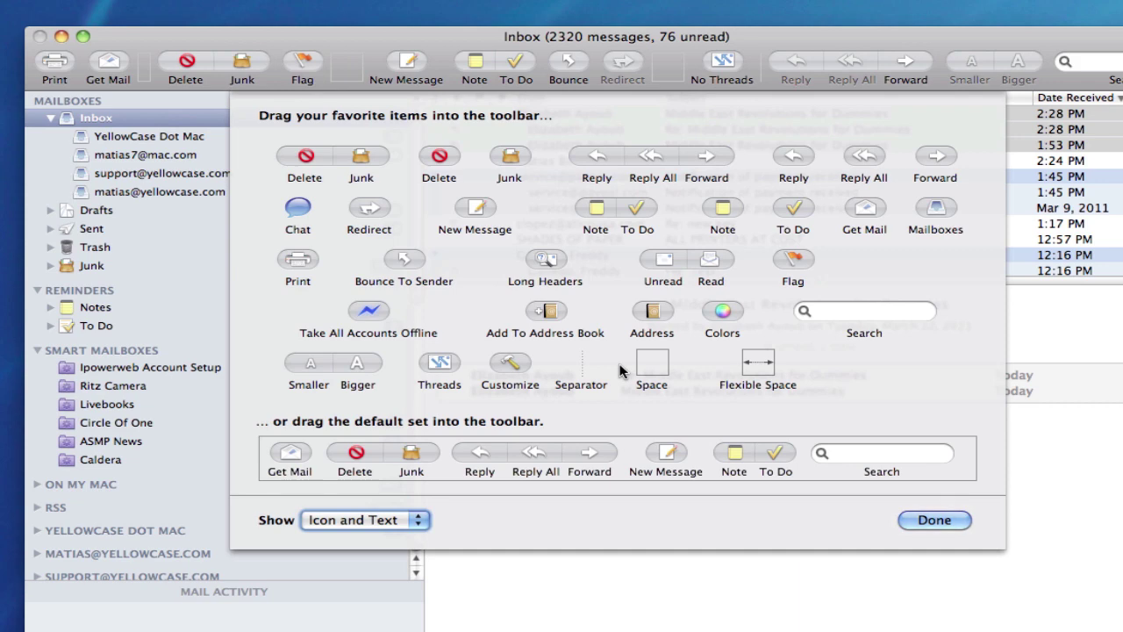
{"action": "left_click", "coordinate": [936, 521]}
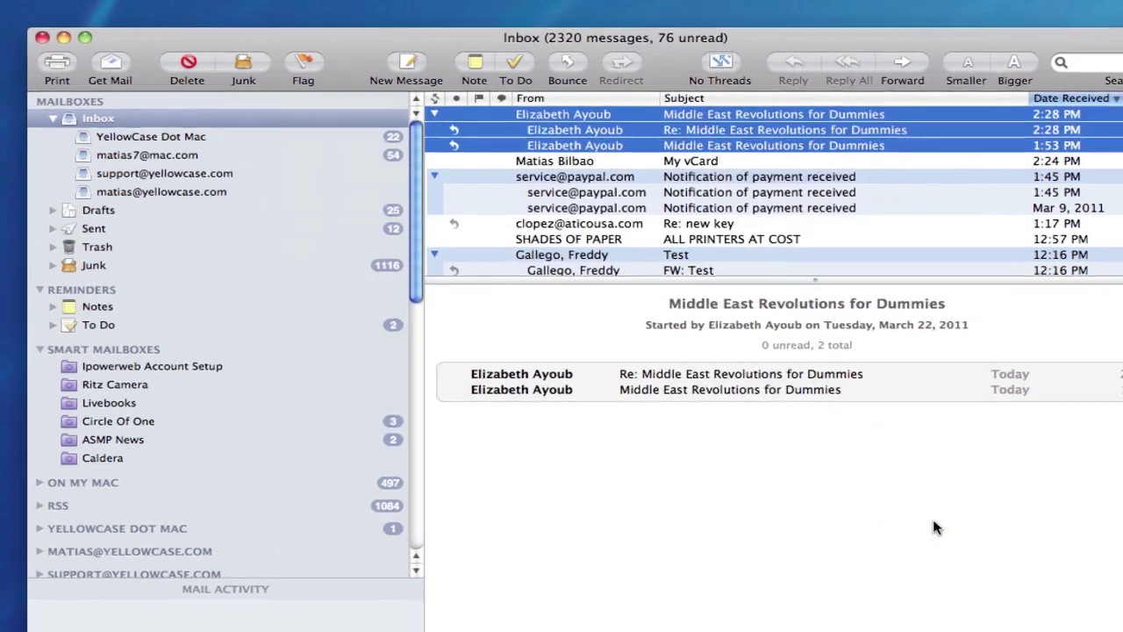